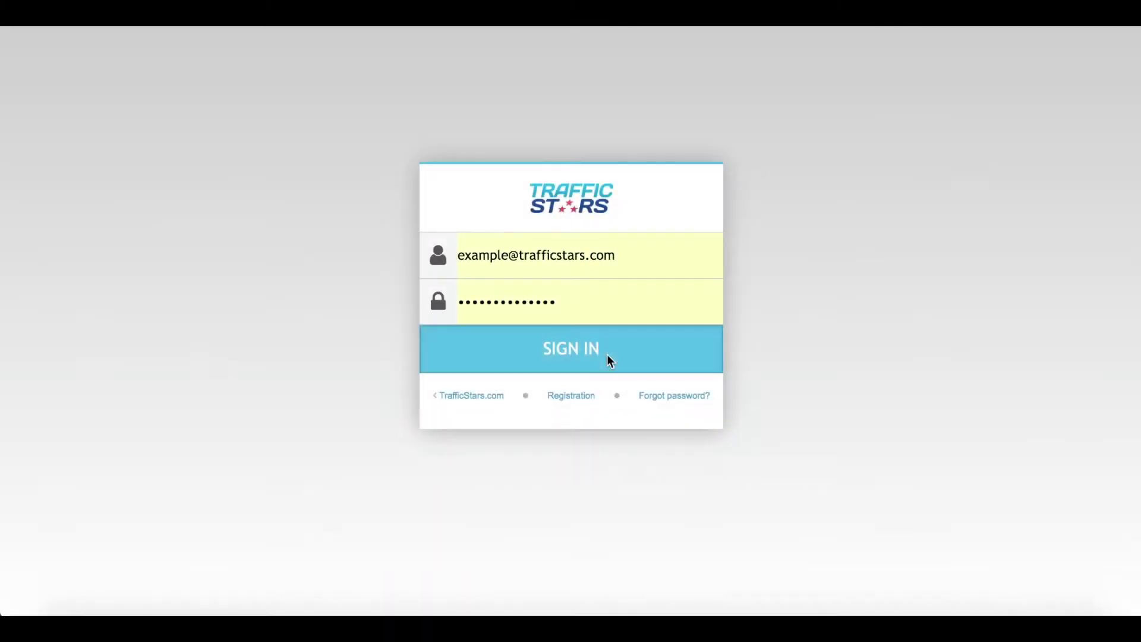
# Step: Sign in to the publisher account and open Manage Ad Spots to see the sites list
pyautogui.click(607, 354)
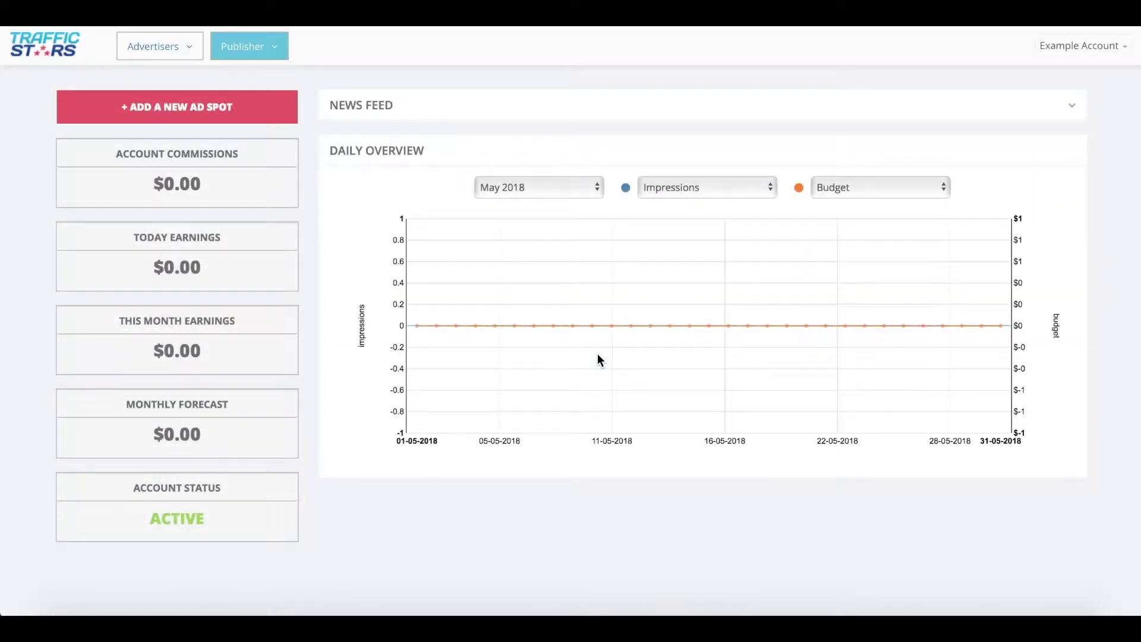
pyautogui.click(221, 109)
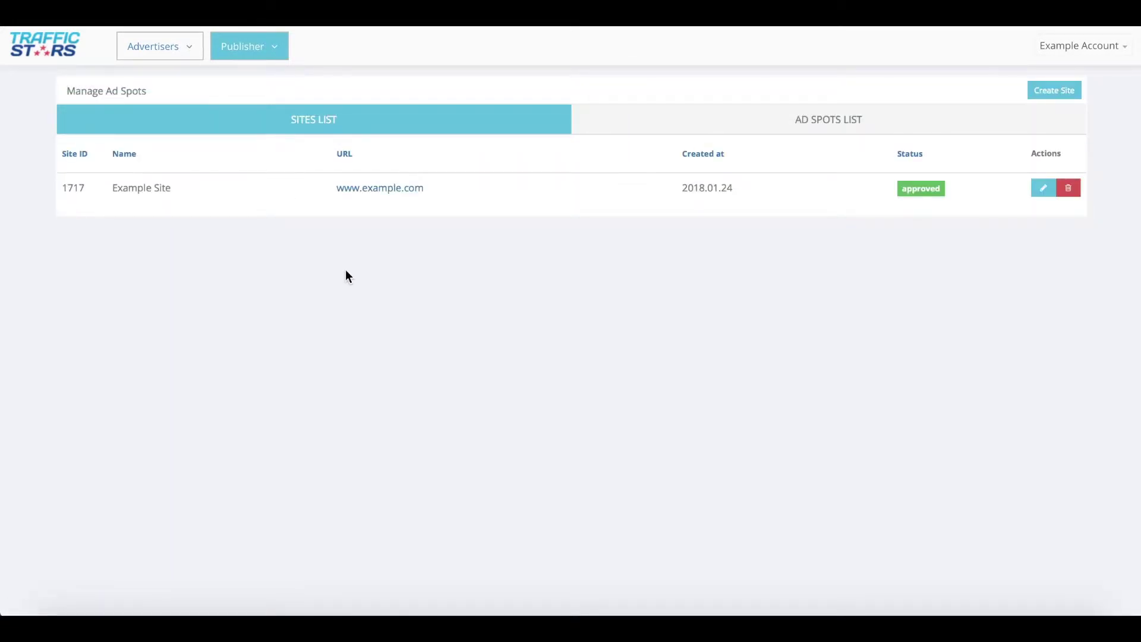
pyautogui.click(1050, 92)
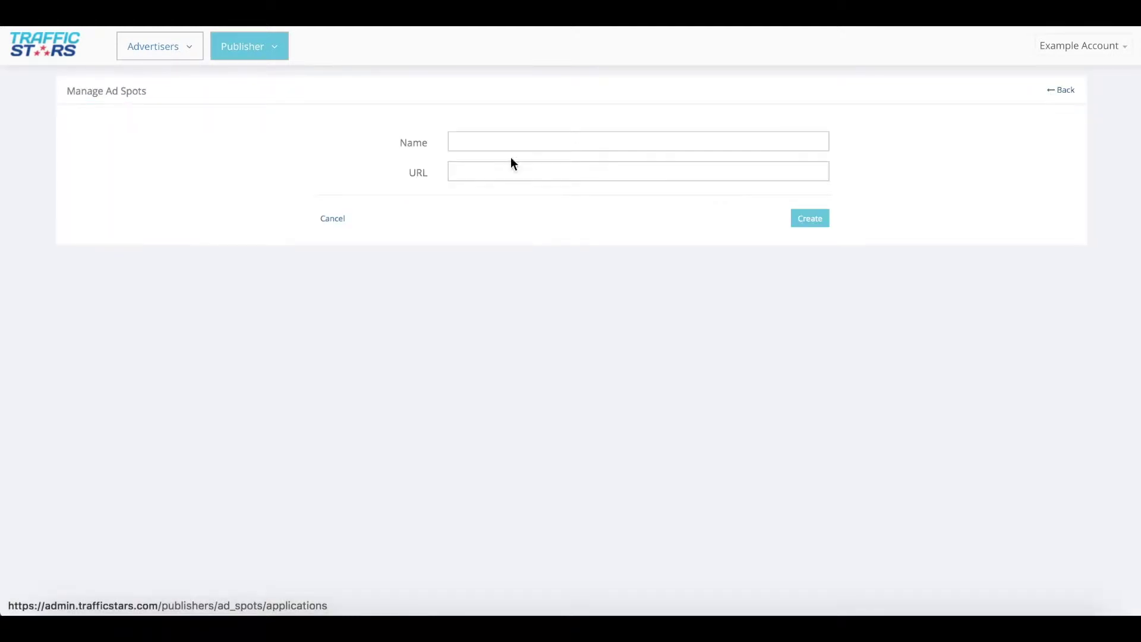
pyautogui.click(462, 143)
pyautogui.write('My Website')
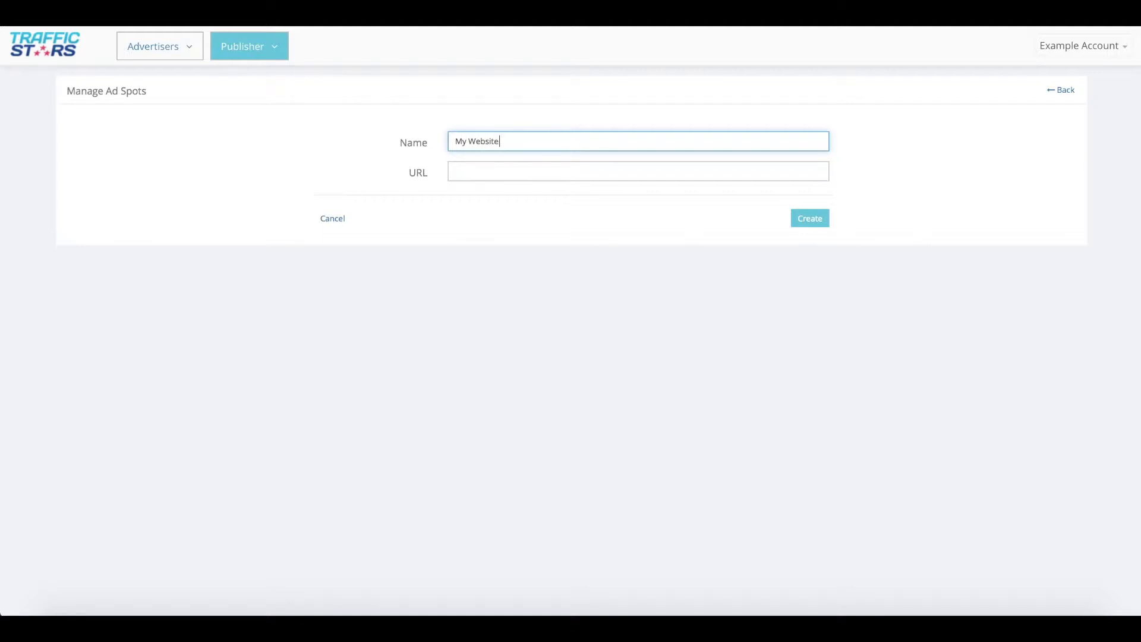
pyautogui.press('Tab')
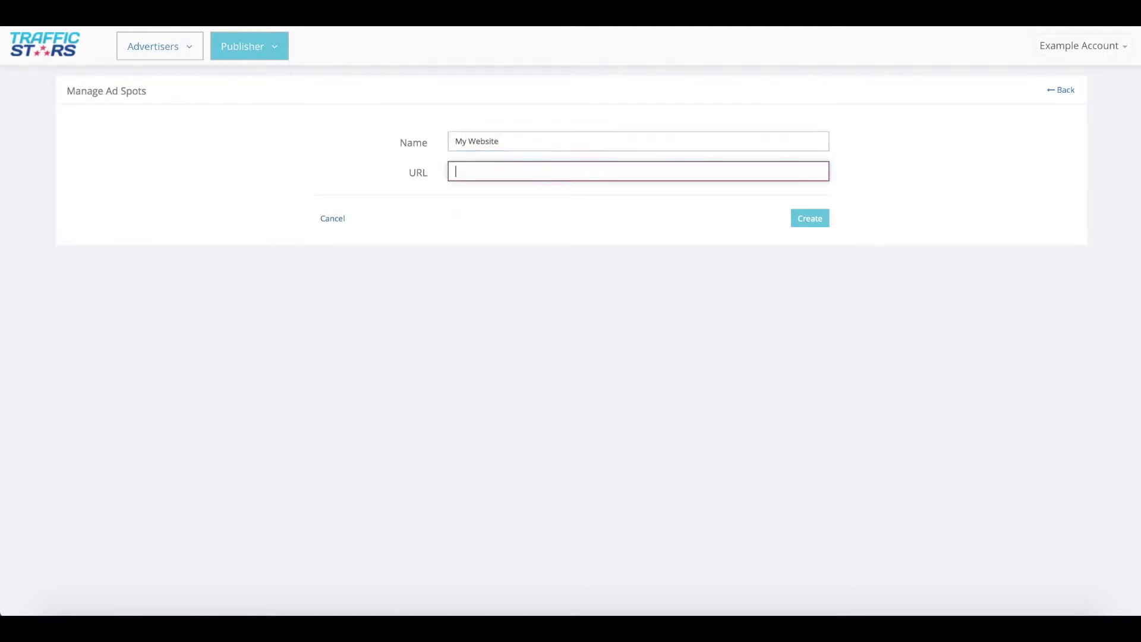
pyautogui.write('www.my')
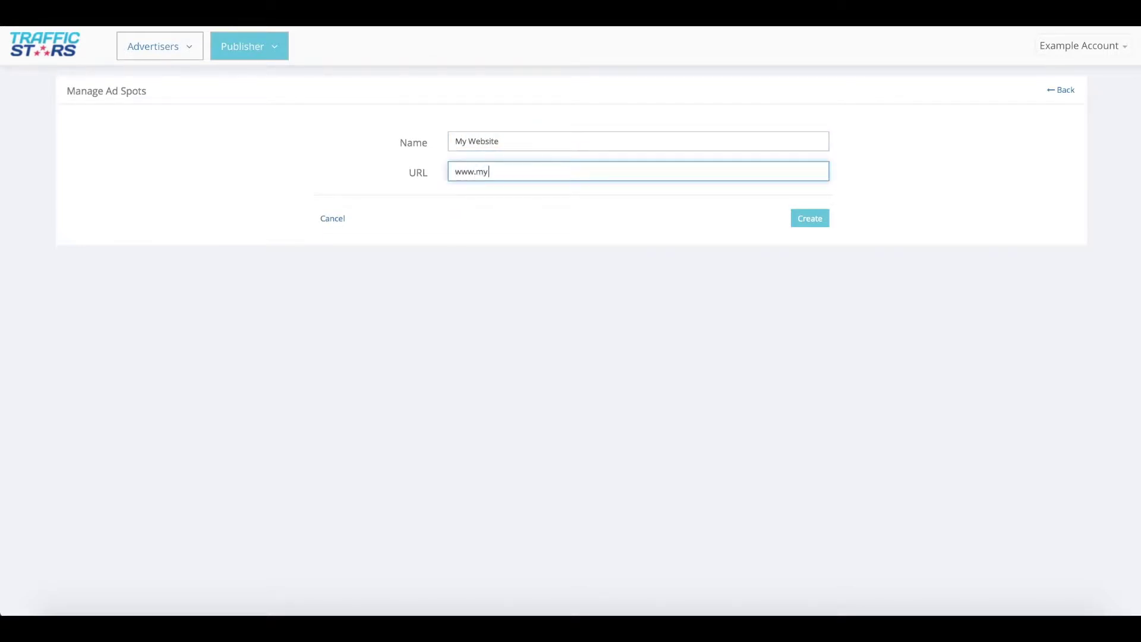
pyautogui.write('website.com')
pyautogui.click(519, 250)
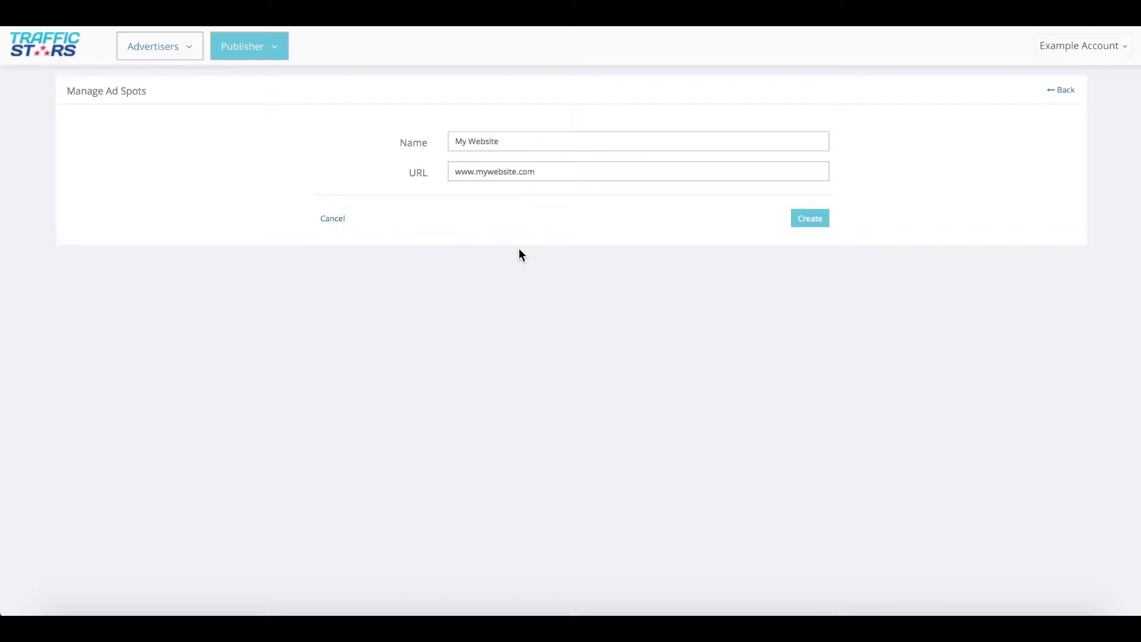
pyautogui.click(819, 220)
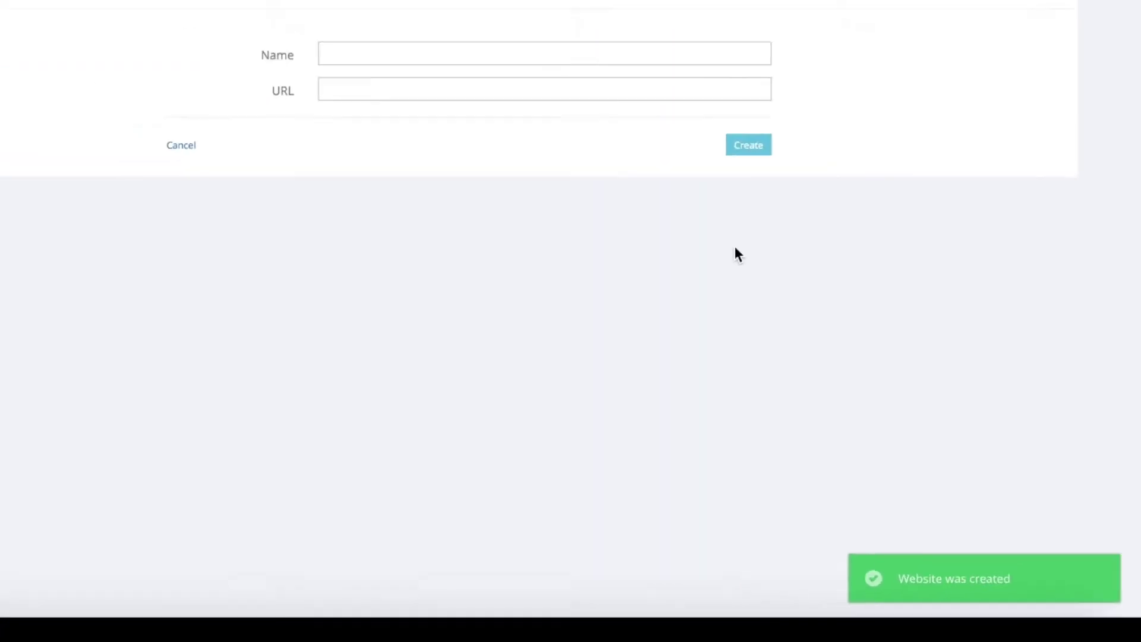
# Step: Return to the sites list, highlight My Website's pending status, then show the ad spots list
pyautogui.click(1064, 92)
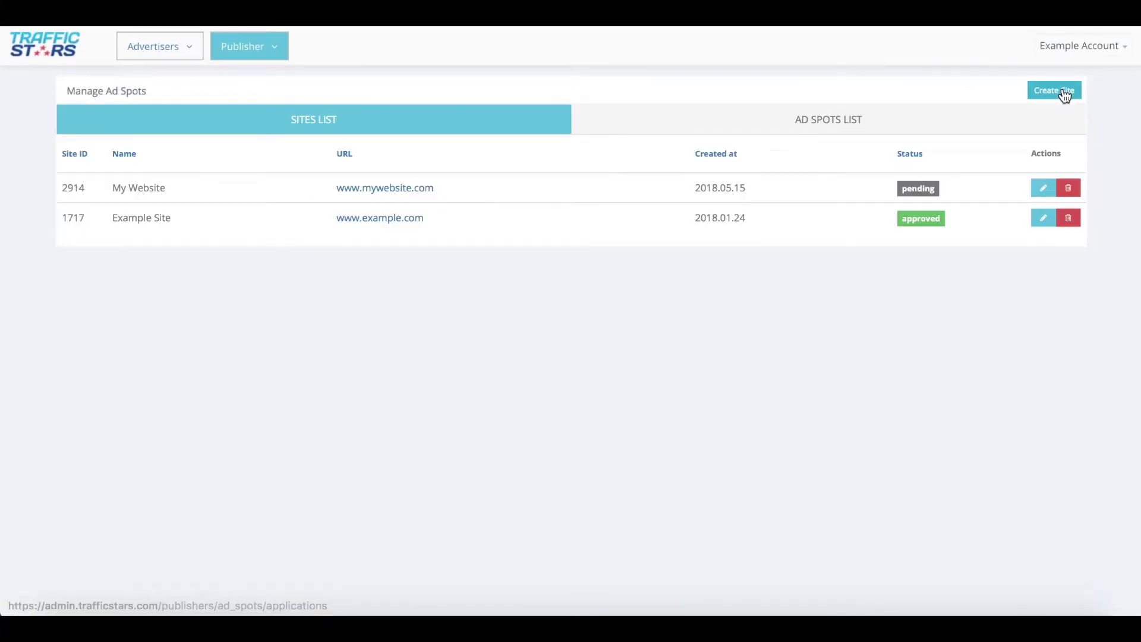
pyautogui.moveTo(893, 190); pyautogui.dragTo(945, 190)
pyautogui.click(960, 191)
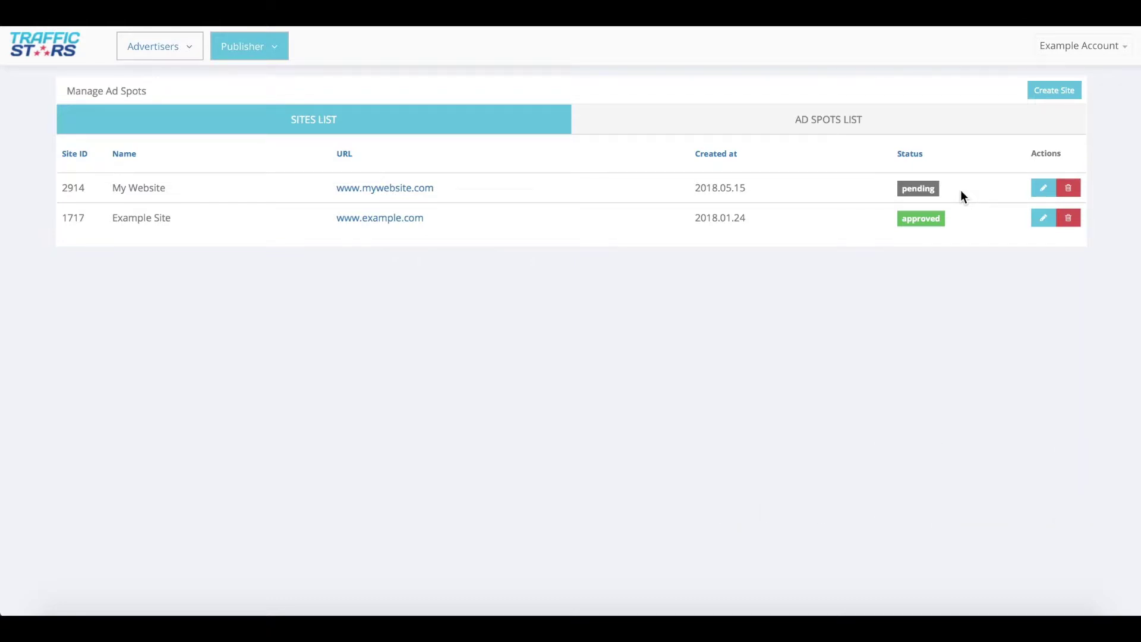
pyautogui.click(882, 134)
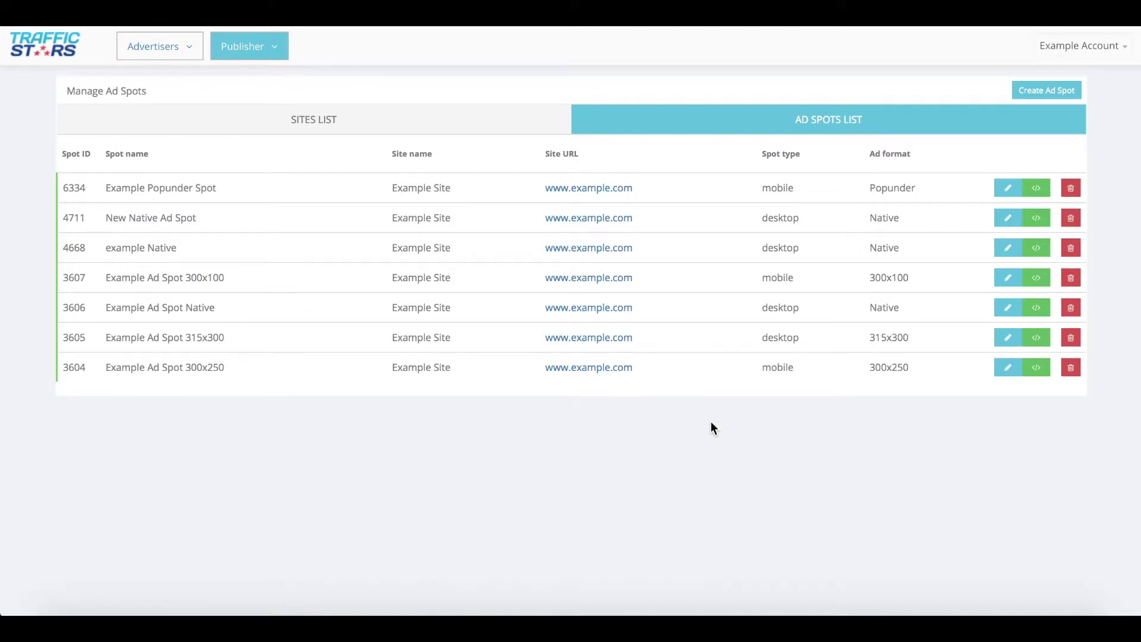
# Step: Start a new ad spot, trying sample names before naming it 'Mobile Popunder'
pyautogui.click(1044, 90)
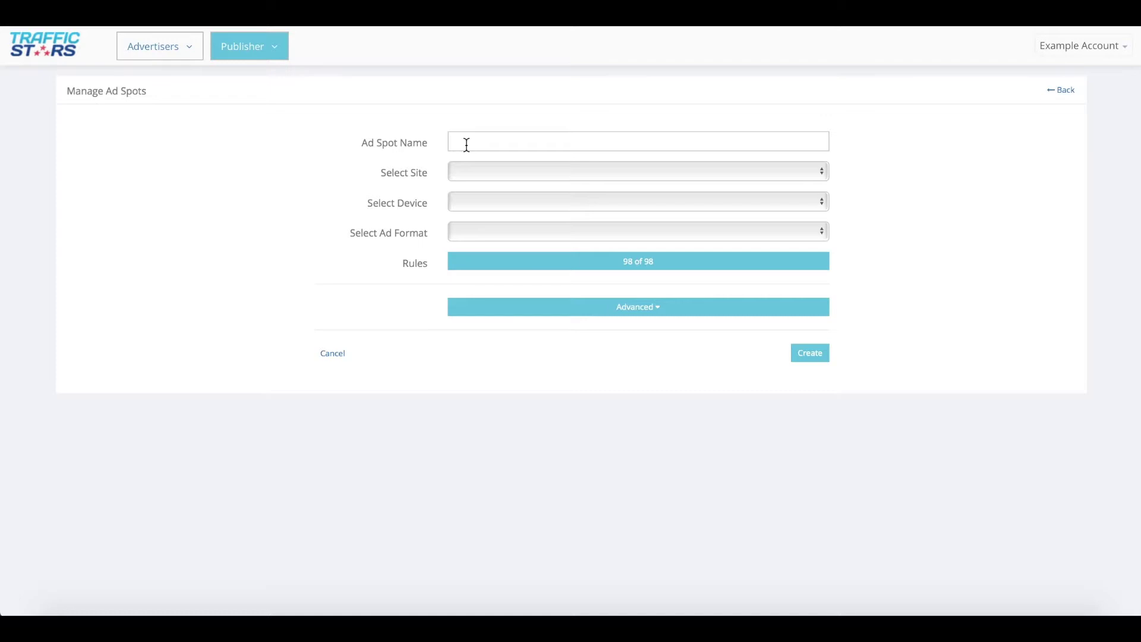
pyautogui.click(466, 145)
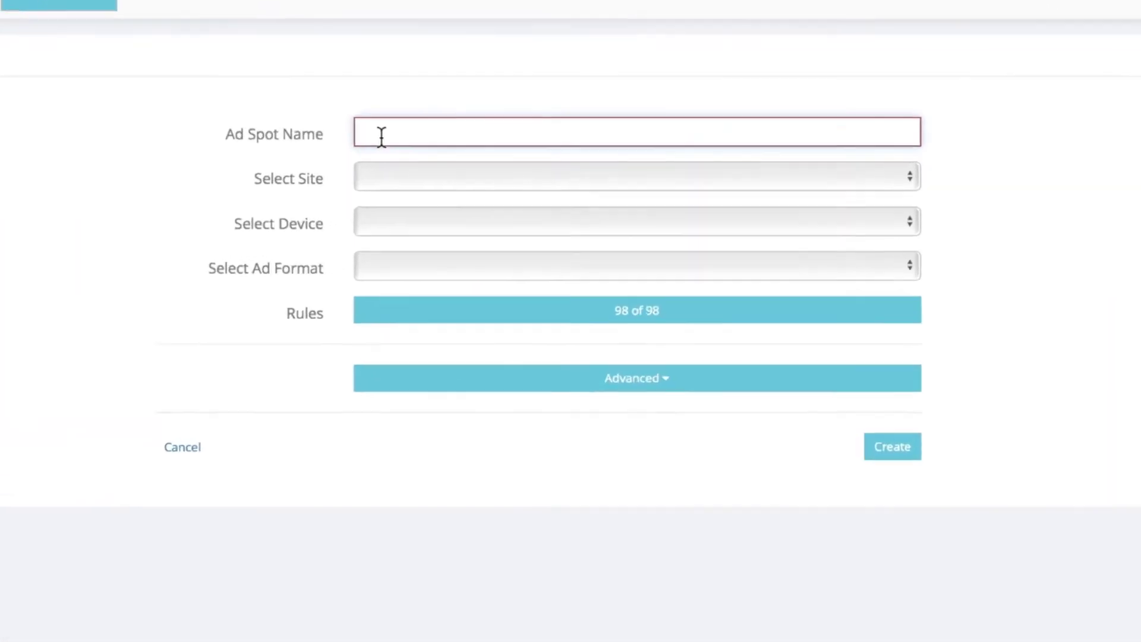
pyautogui.write('Mobile Footer')
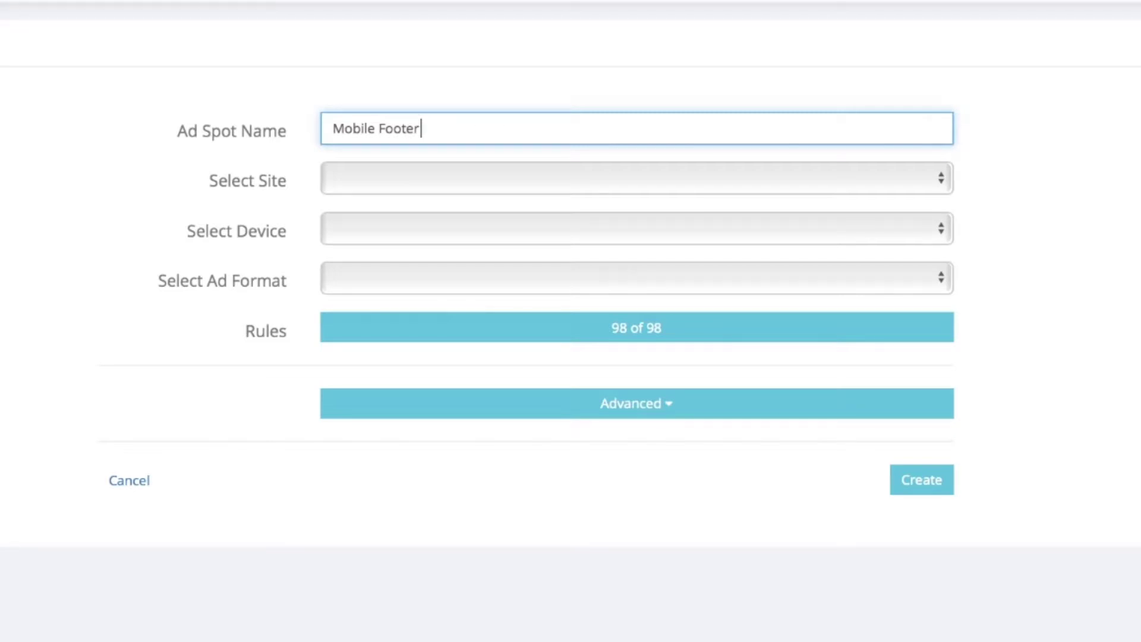
pyautogui.press('BackSpace')
pyautogui.press('BackSpace')
pyautogui.press('BackSpace')
pyautogui.press('BackSpace')
pyautogui.press('BackSpace')
pyautogui.press('BackSpace')
pyautogui.press('BackSpace')
pyautogui.press('BackSpace')
pyautogui.press('BackSpace')
pyautogui.press('BackSpace')
pyautogui.press('BackSpace')
pyautogui.press('BackSpace')
pyautogui.press('BackSpace')
pyautogui.write('Desktop IM')
pyautogui.press('BackSpace')
pyautogui.press('BackSpace')
pyautogui.press('BackSpace')
pyautogui.press('BackSpace')
pyautogui.press('BackSpace')
pyautogui.press('BackSpace')
pyautogui.press('BackSpace')
pyautogui.press('BackSpace')
pyautogui.press('BackSpace')
pyautogui.press('BackSpace')
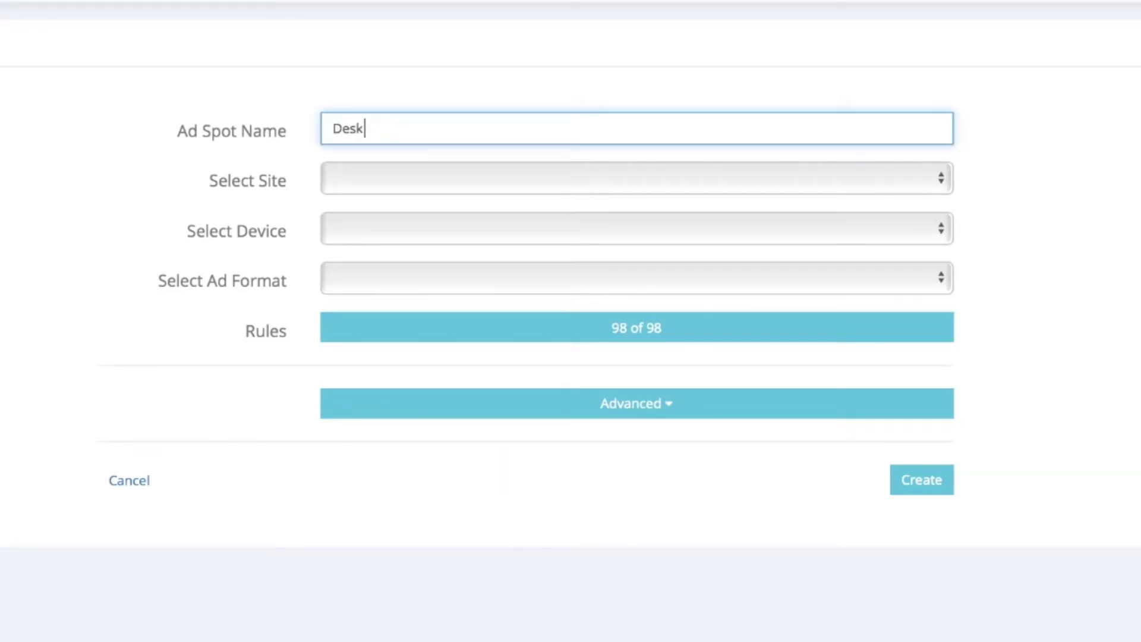
pyautogui.write('Mobile Postitial')
pyautogui.press('BackSpace')
pyautogui.press('BackSpace')
pyautogui.press('BackSpace')
pyautogui.press('BackSpace')
pyautogui.press('BackSpace')
pyautogui.press('BackSpace')
pyautogui.press('BackSpace')
pyautogui.press('BackSpace')
pyautogui.press('BackSpace')
pyautogui.press('BackSpace')
pyautogui.press('BackSpace')
pyautogui.press('BackSpace')
pyautogui.press('BackSpace')
pyautogui.press('BackSpace')
pyautogui.press('BackSpace')
pyautogui.press('BackSpace')
pyautogui.write('Desktop NTV')
pyautogui.press('BackSpace')
pyautogui.press('BackSpace')
pyautogui.press('BackSpace')
pyautogui.press('BackSpace')
pyautogui.press('BackSpace')
pyautogui.press('BackSpace')
pyautogui.press('BackSpace')
pyautogui.press('BackSpace')
pyautogui.press('BackSpace')
pyautogui.press('BackSpace')
pyautogui.press('BackSpace')
pyautogui.write('Mobile Popunder')
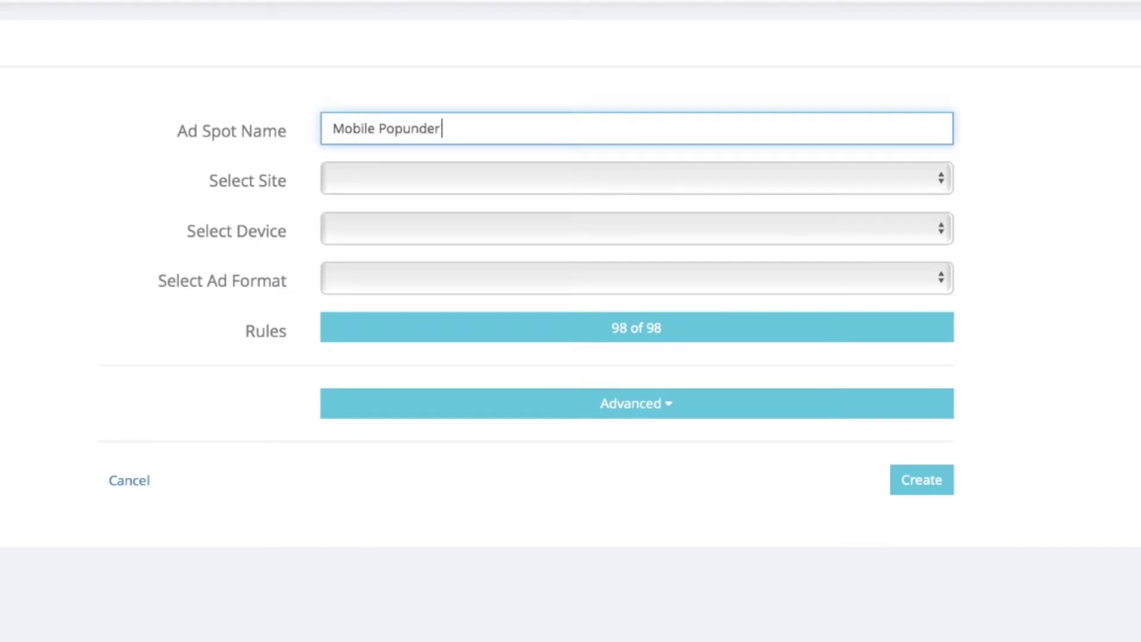
# Step: Assign the ad spot to My Website, targeting Mobile devices with Popunder format
pyautogui.click(915, 180)
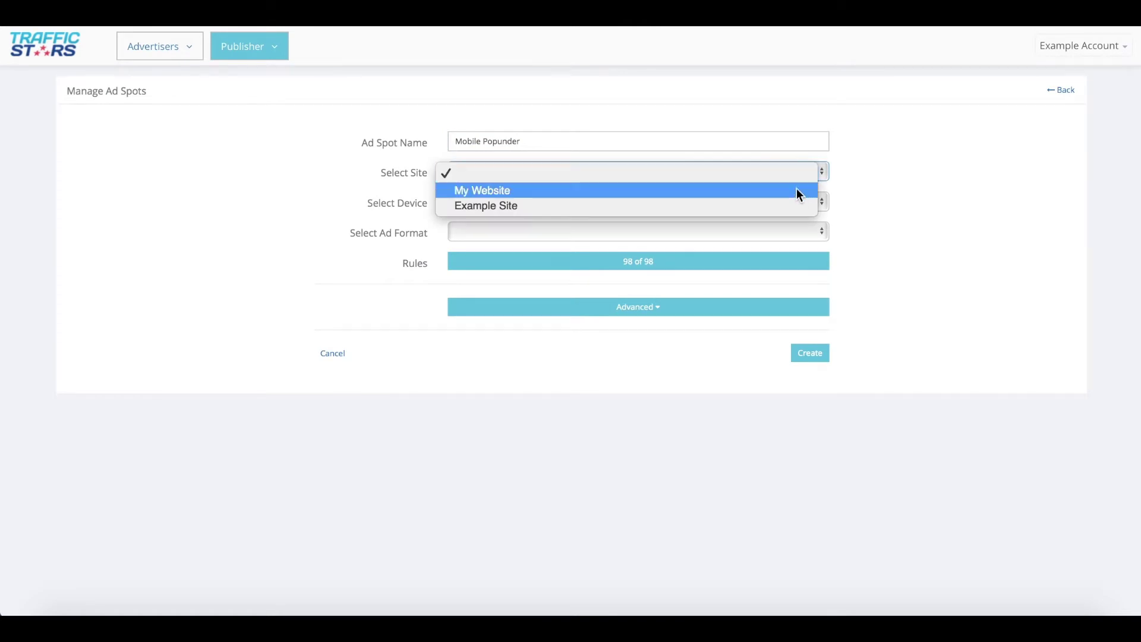
pyautogui.click(797, 190)
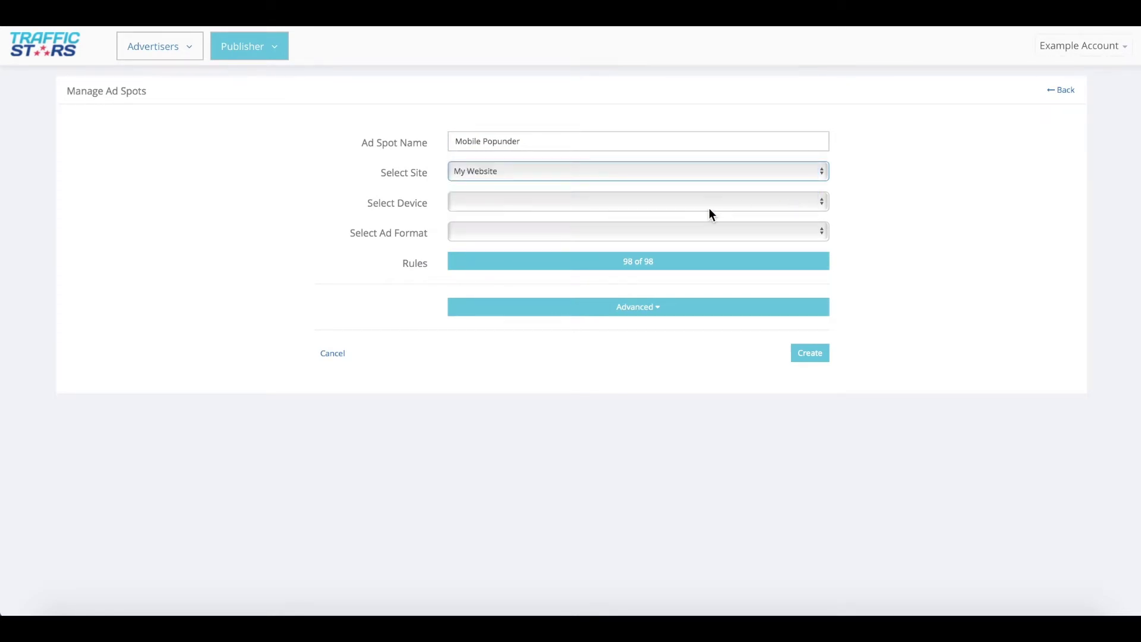
pyautogui.click(710, 213)
pyautogui.click(703, 250)
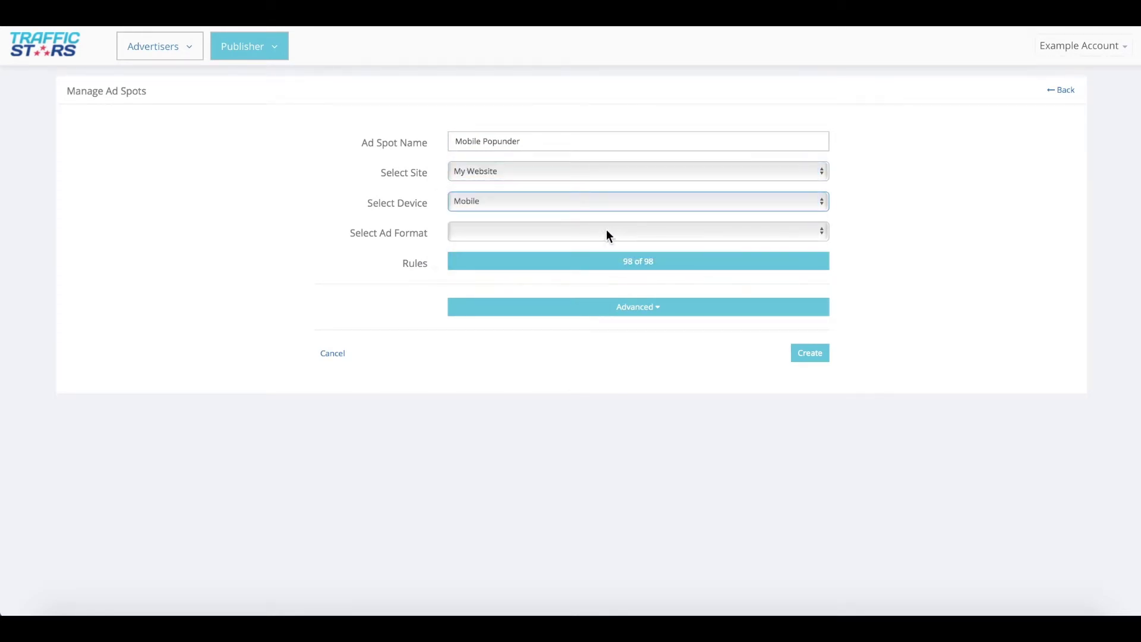
pyautogui.click(580, 229)
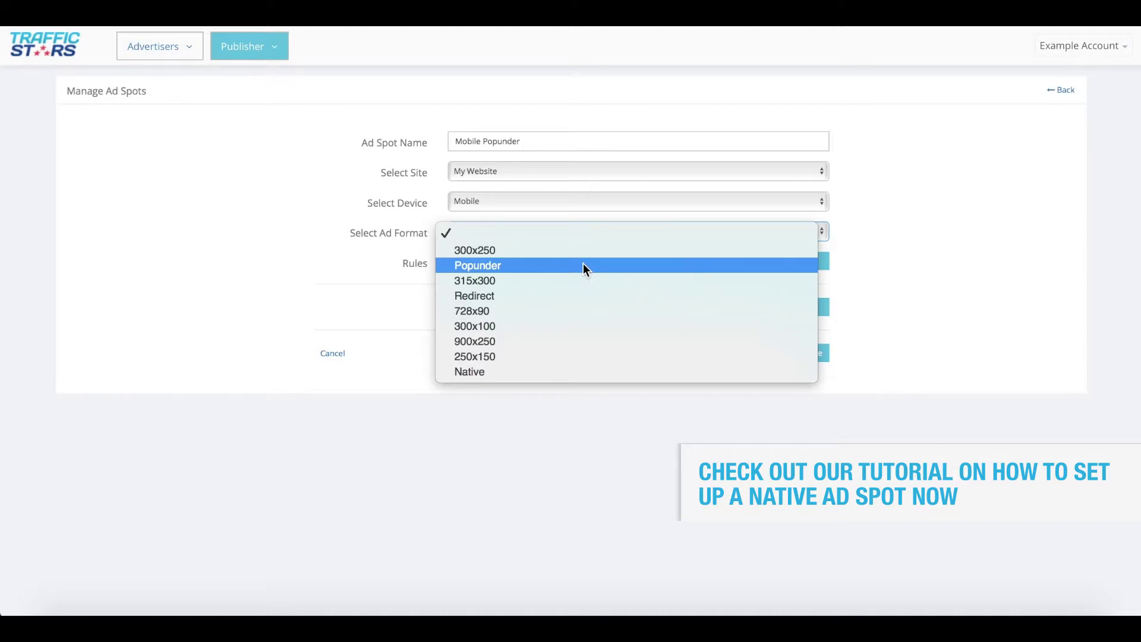
pyautogui.click(584, 268)
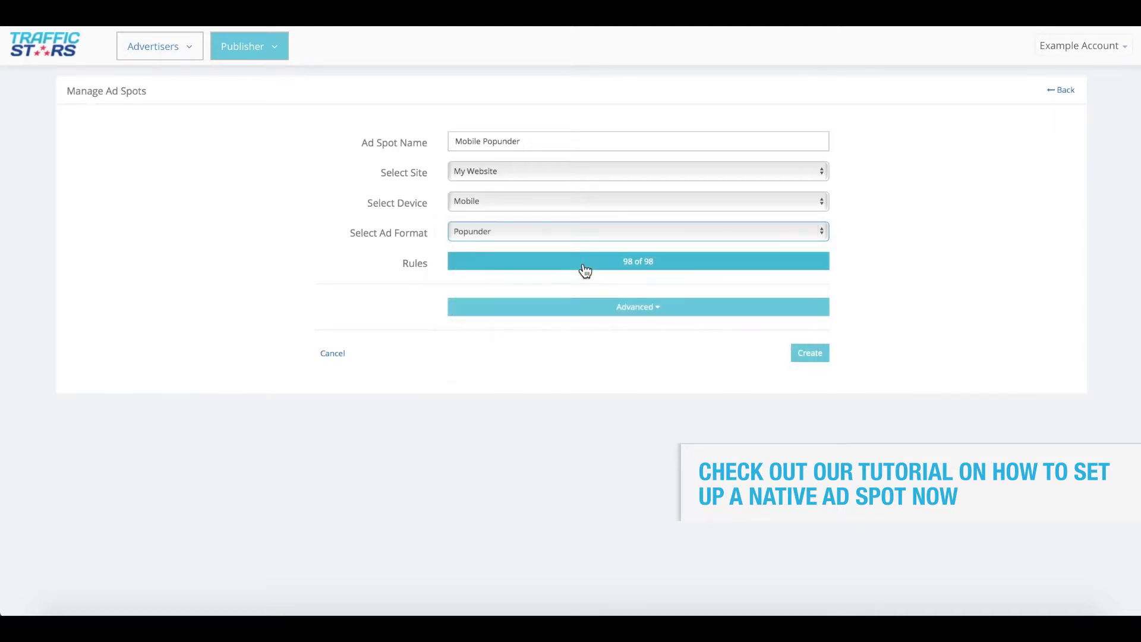
# Step: In the spot's rules, toggle Dating, Adult VOD and both Webcams verticals off and back on
pyautogui.click(767, 268)
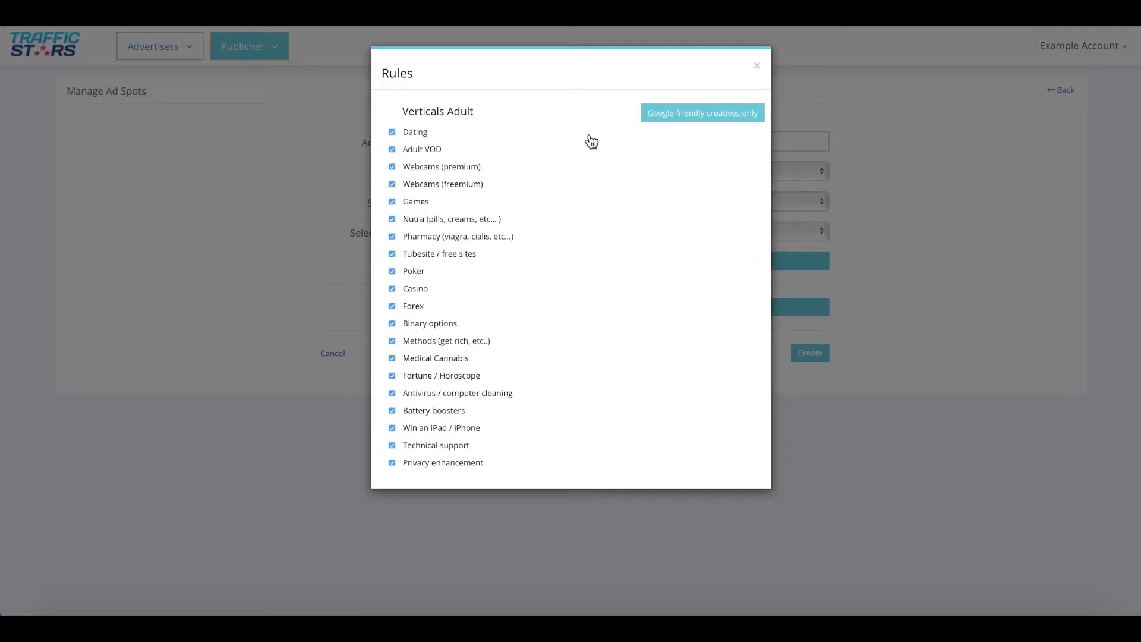
pyautogui.click(410, 138)
pyautogui.click(410, 151)
pyautogui.click(410, 169)
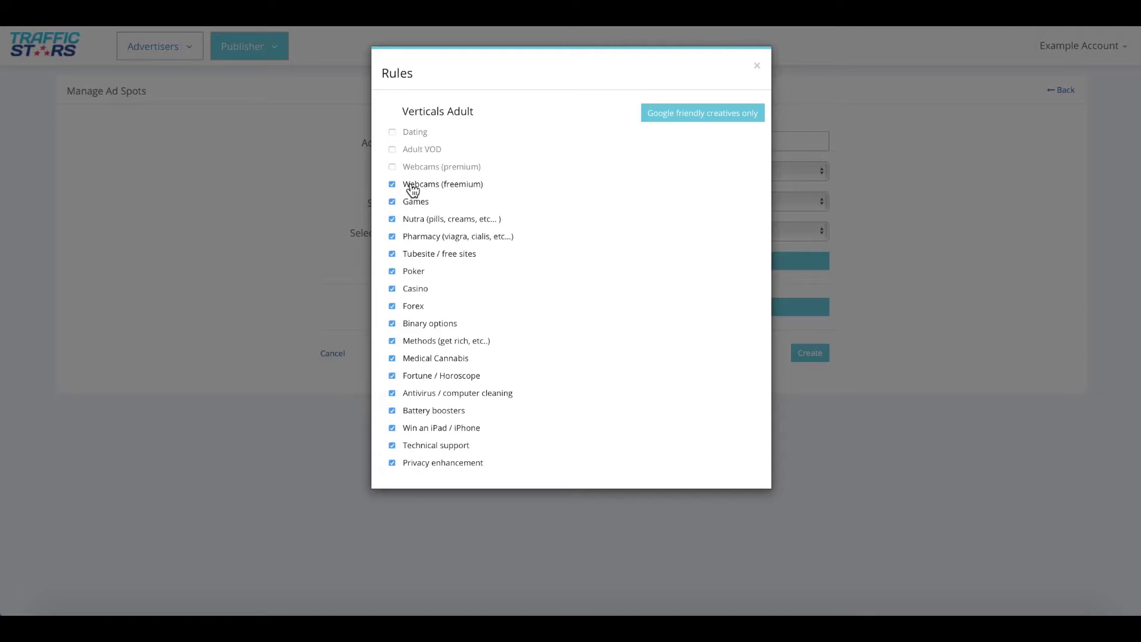
pyautogui.click(411, 186)
pyautogui.click(412, 186)
pyautogui.click(413, 168)
pyautogui.click(414, 151)
pyautogui.click(415, 132)
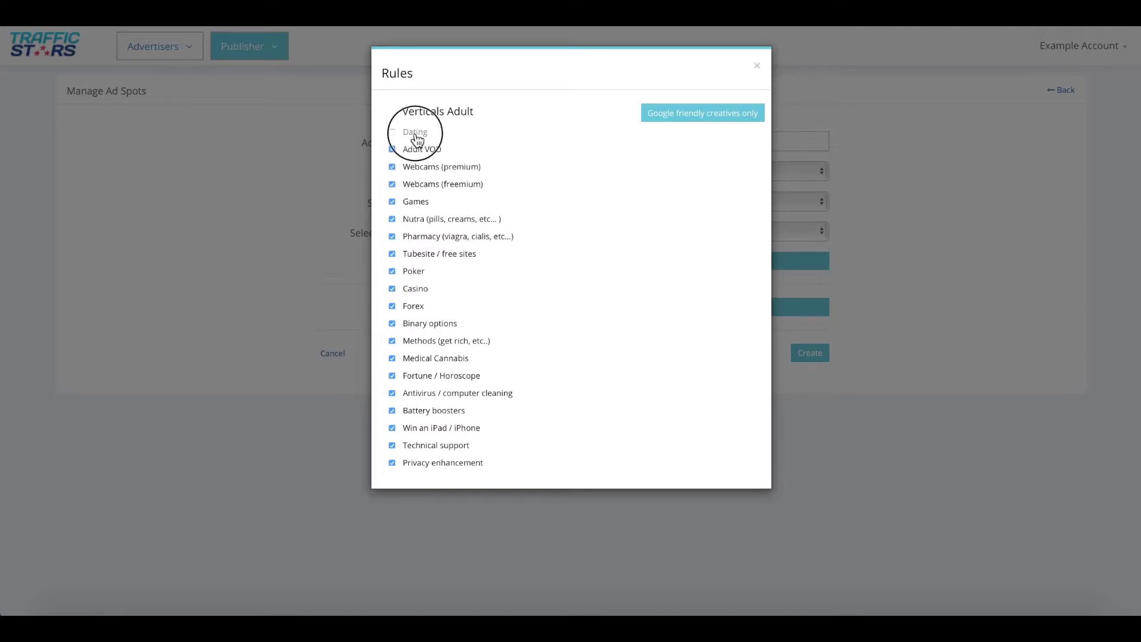
# Step: Restrict the rules to Google friendly creatives only, leaving 76 of 98 allowed, and close
pyautogui.scroll(-2, 598, 230)
pyautogui.scroll(-5, 598, 230)
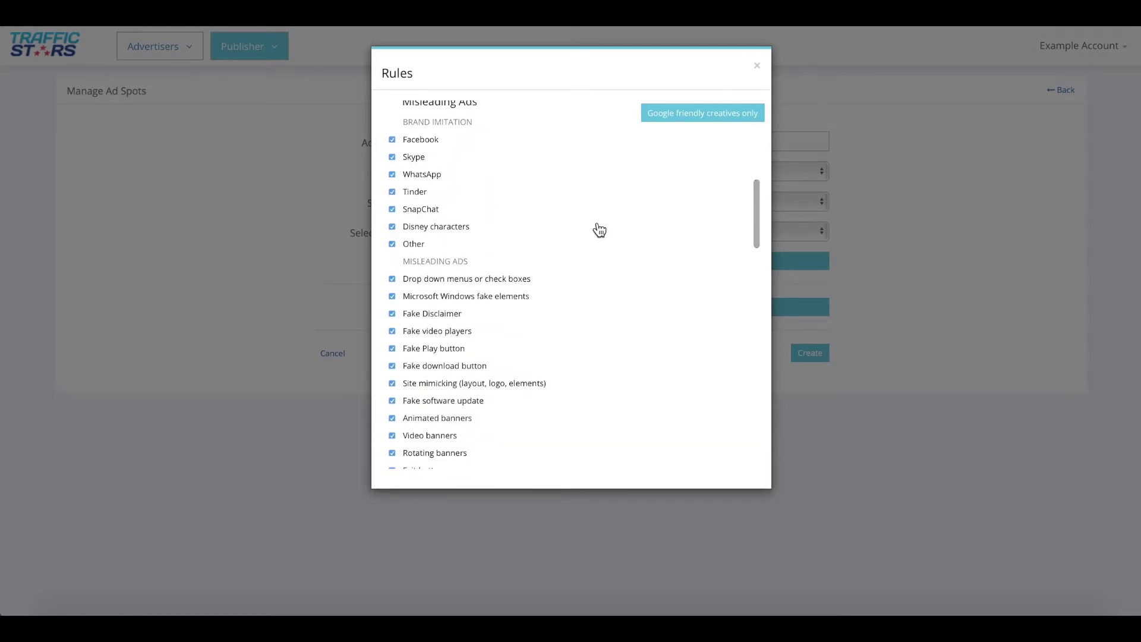
pyautogui.scroll(-1, 599, 230)
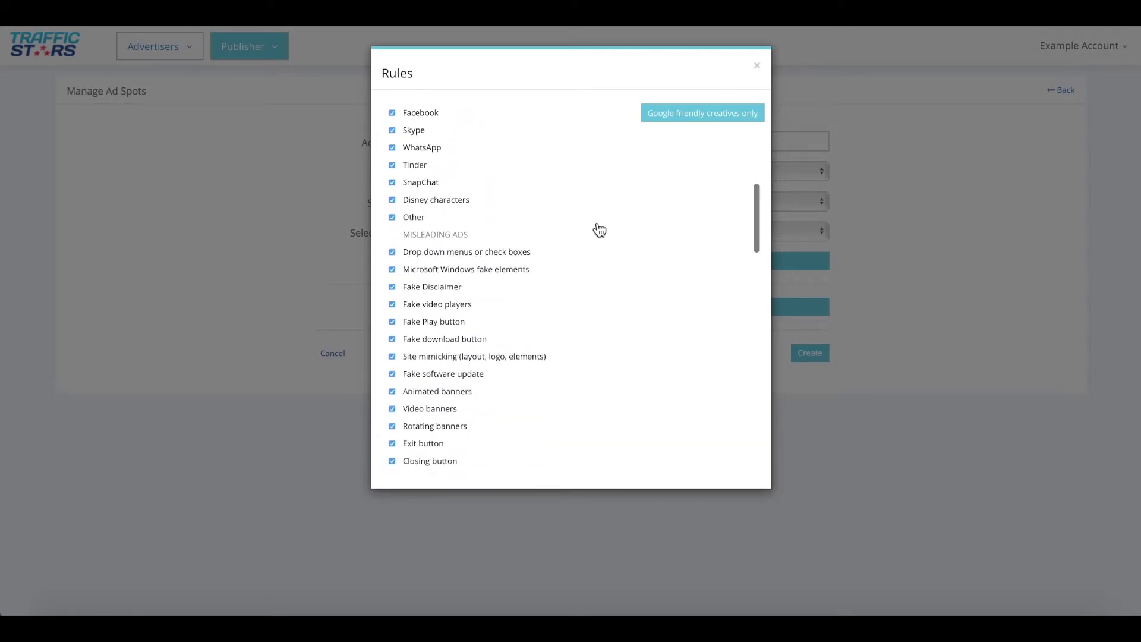
pyautogui.click(684, 123)
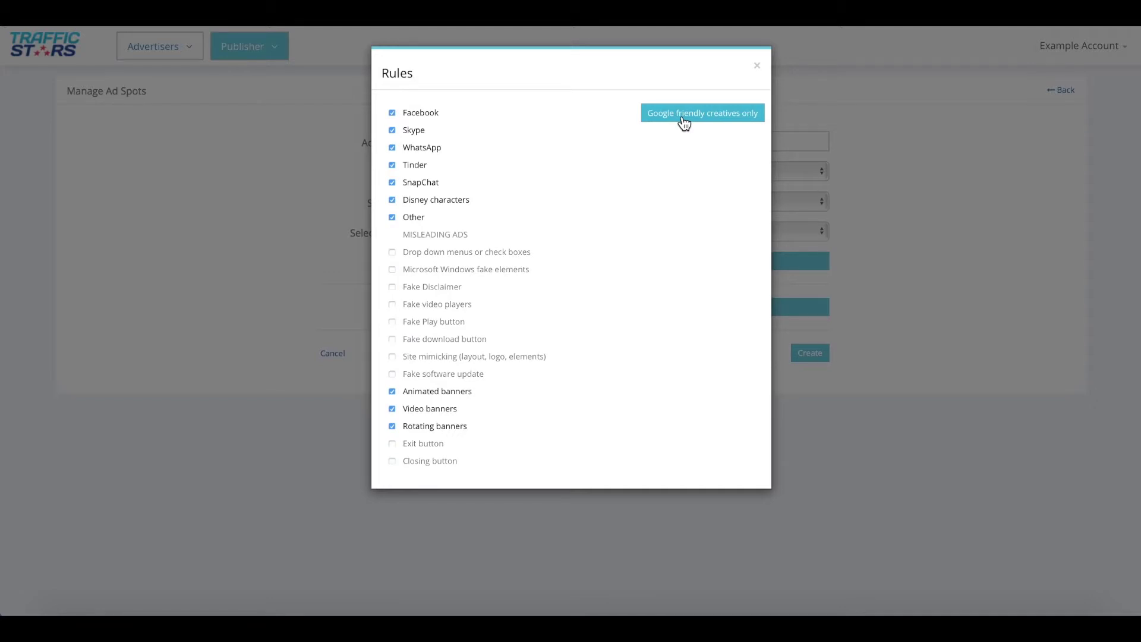
pyautogui.scroll(-3, 677, 257)
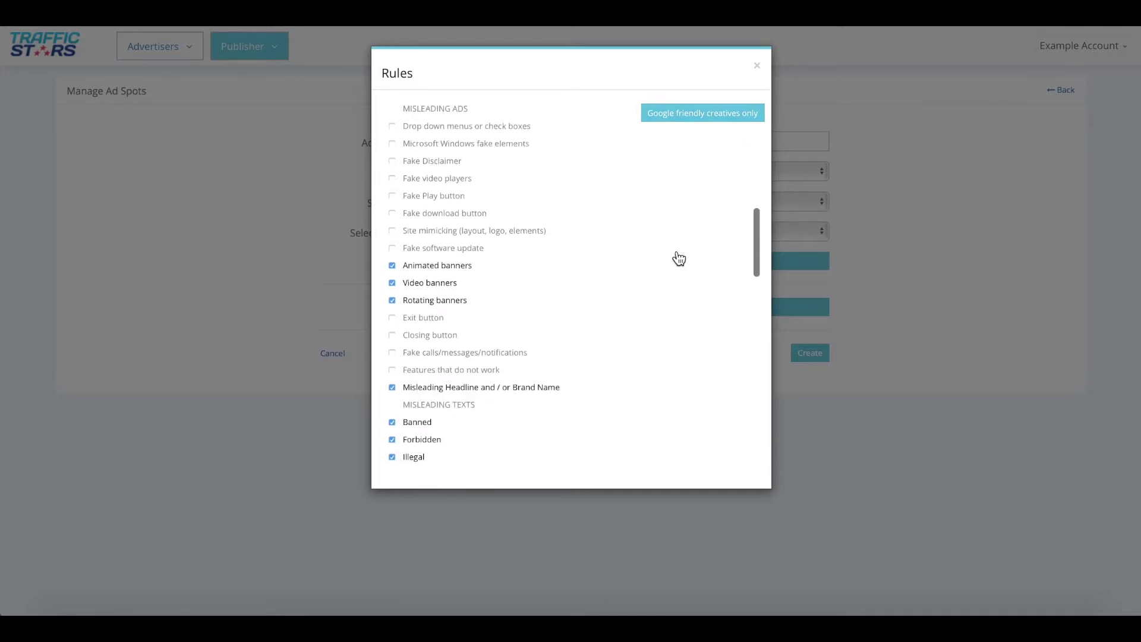
pyautogui.scroll(-2, 678, 257)
pyautogui.click(759, 66)
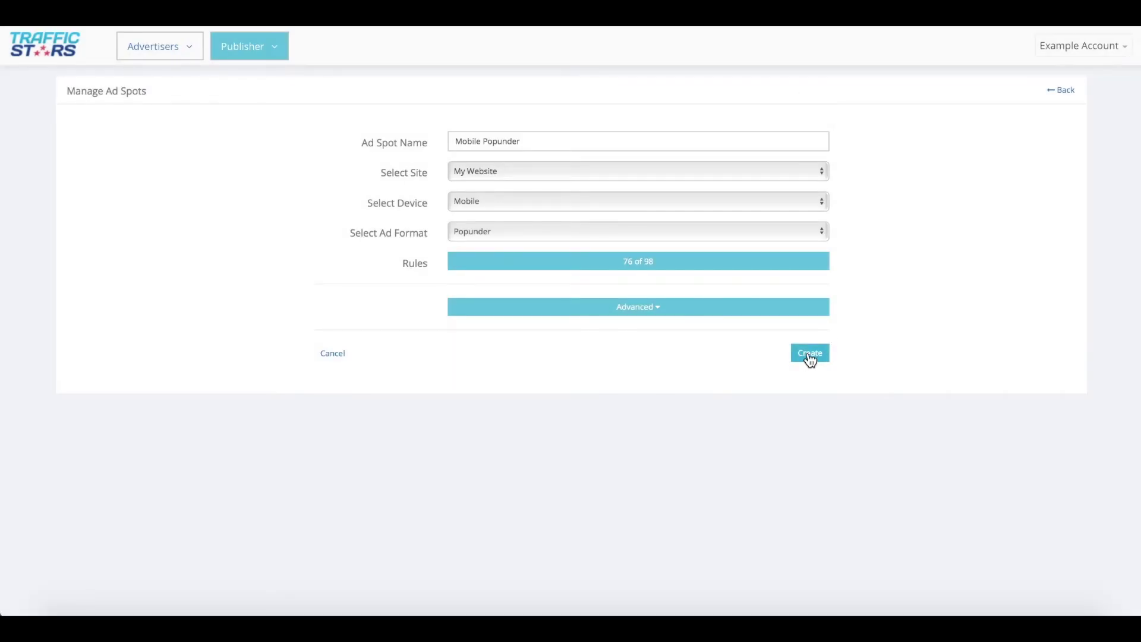
# Step: Create the Mobile Popunder spot and go back to the ad spots list showing spot 6619
pyautogui.click(810, 355)
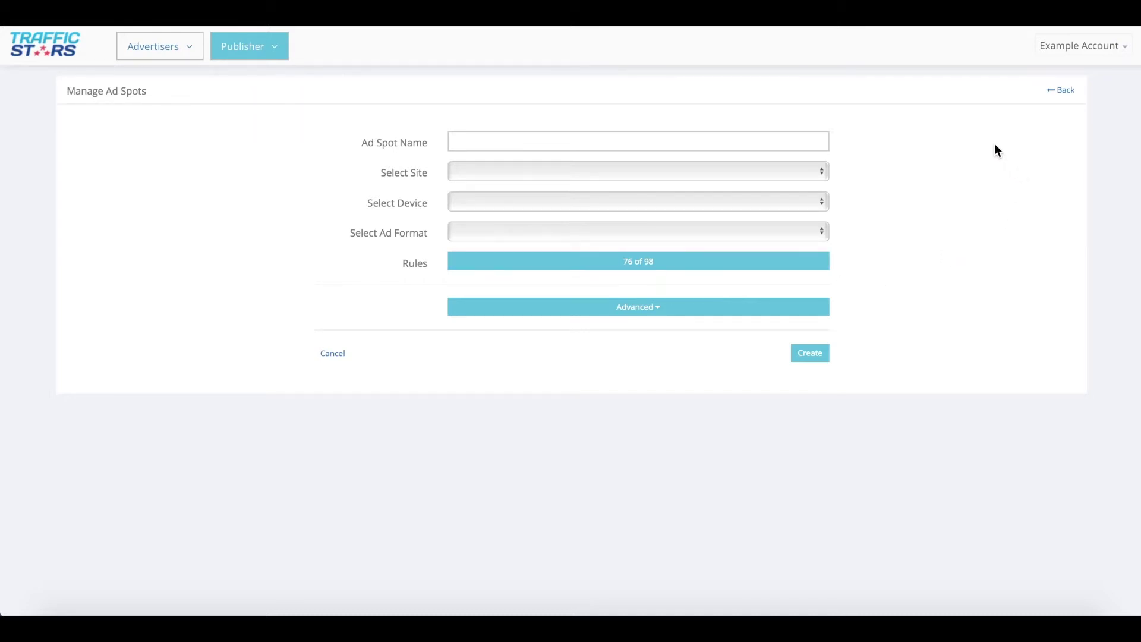
pyautogui.click(1067, 90)
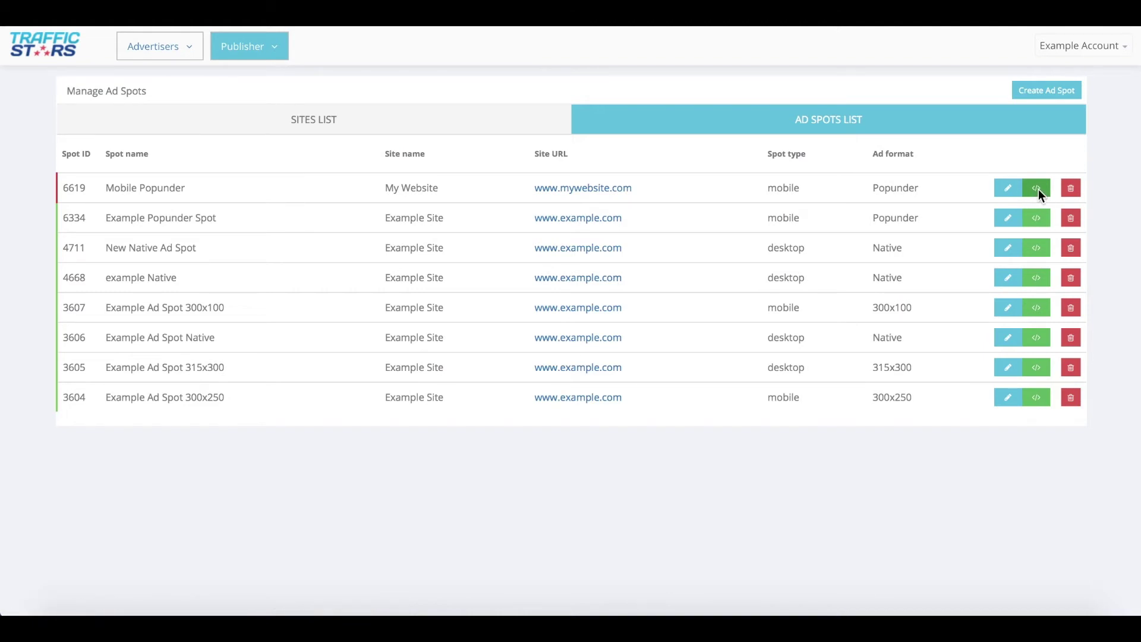
# Step: Show spot 6619's Popunder code and add the Categories and Subid parameters
pyautogui.click(1037, 189)
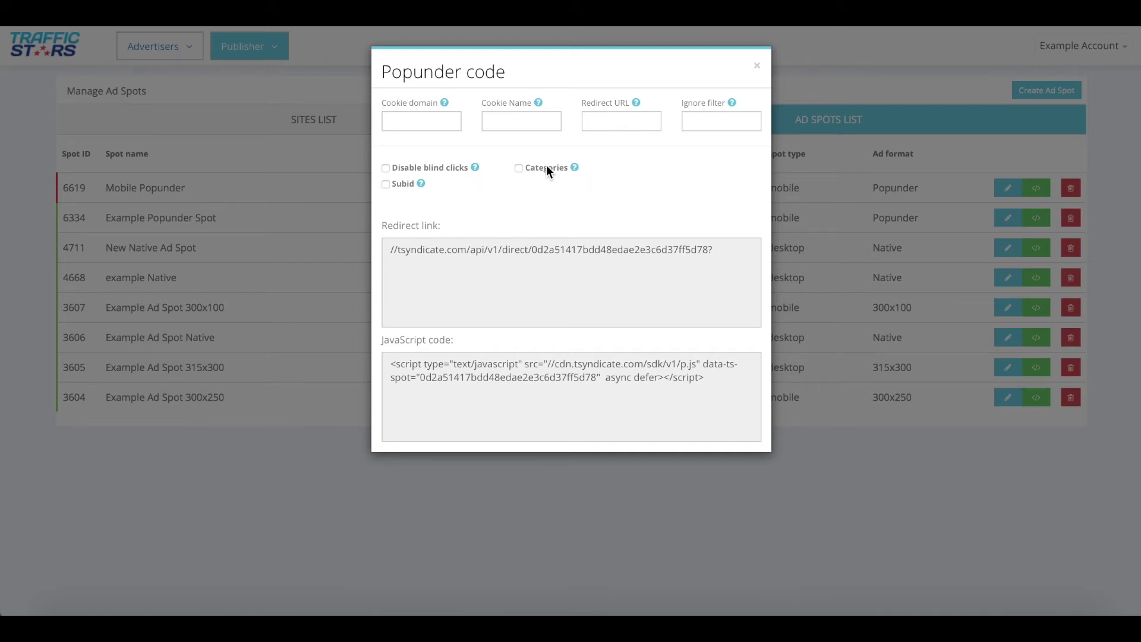
pyautogui.click(518, 169)
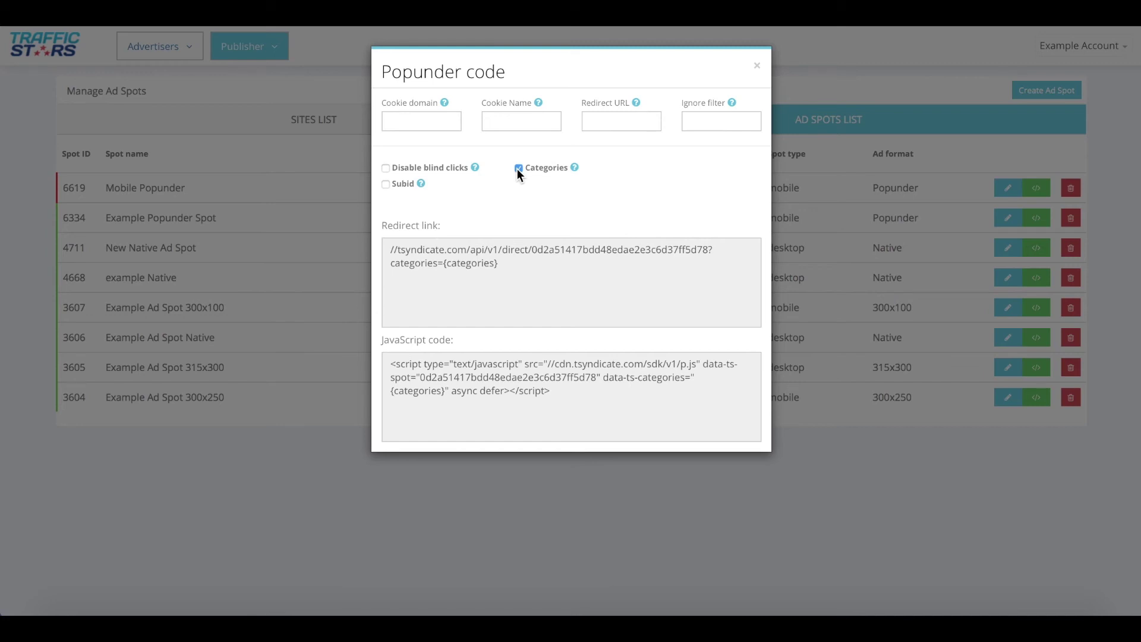
pyautogui.click(386, 184)
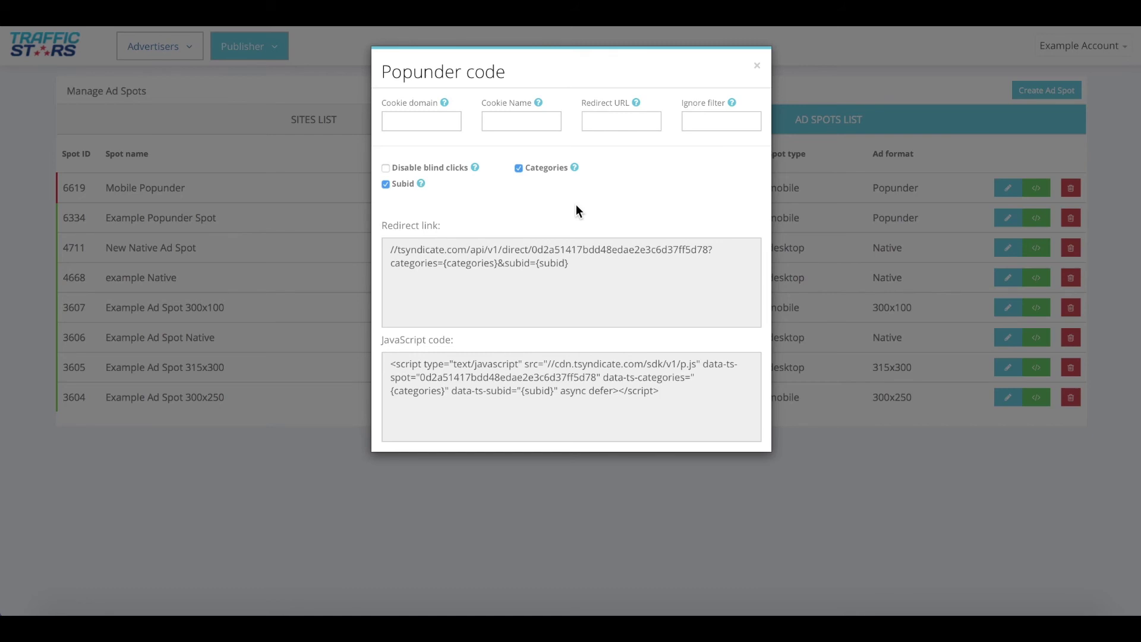
# Step: View spot 3607's Instant Message, Postitial and Banner code, selecting the banner JavaScript
pyautogui.press('Escape')
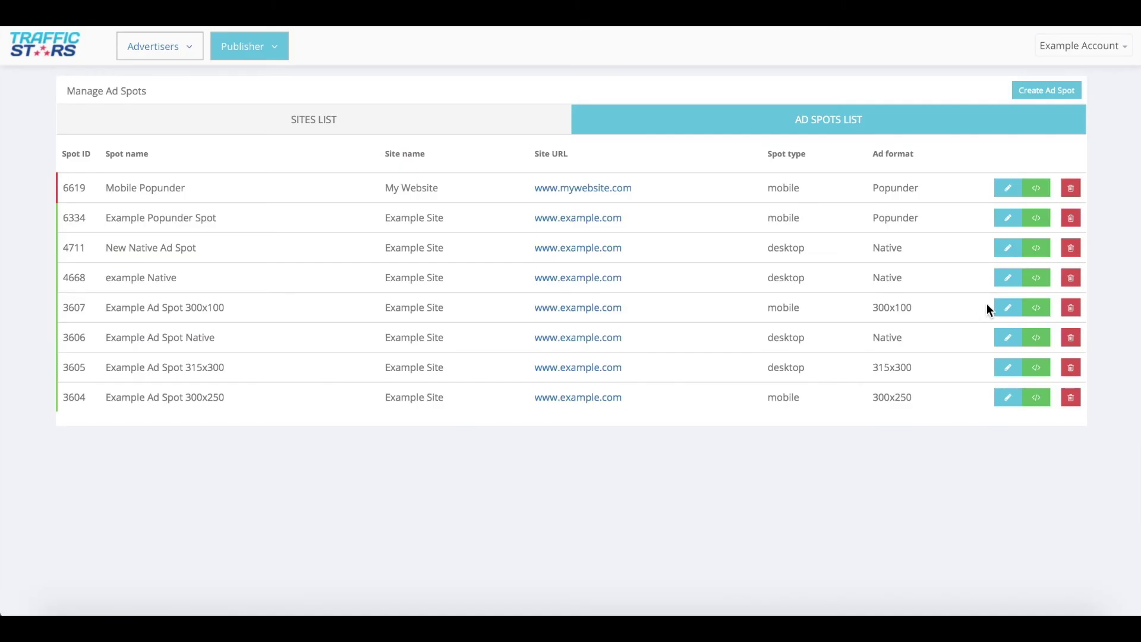
pyautogui.click(1035, 306)
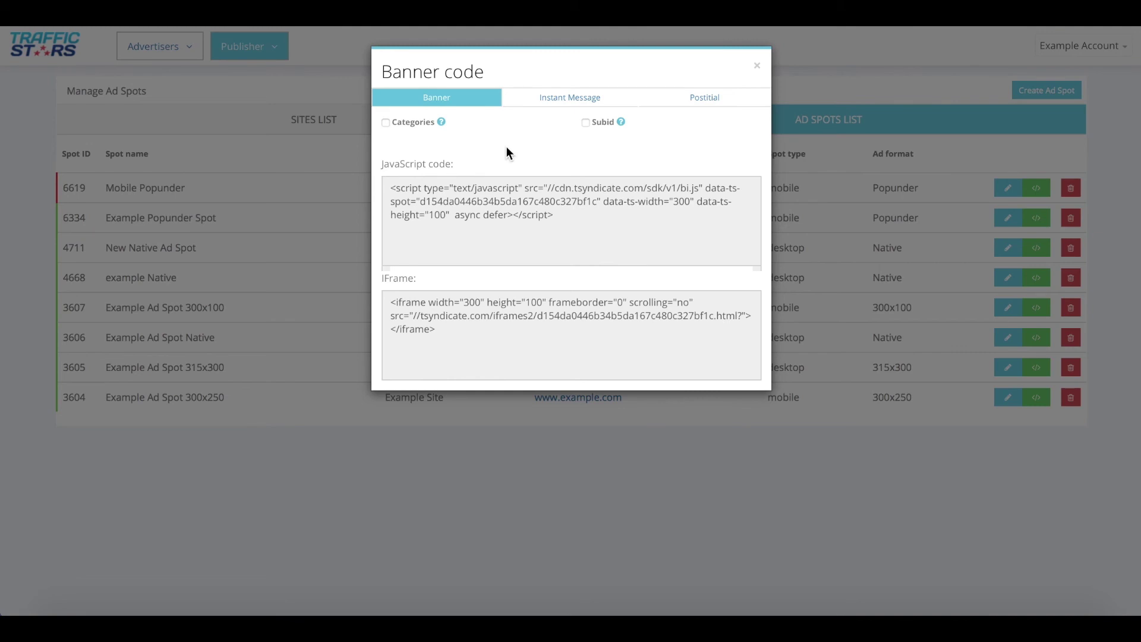
pyautogui.click(525, 99)
pyautogui.click(682, 101)
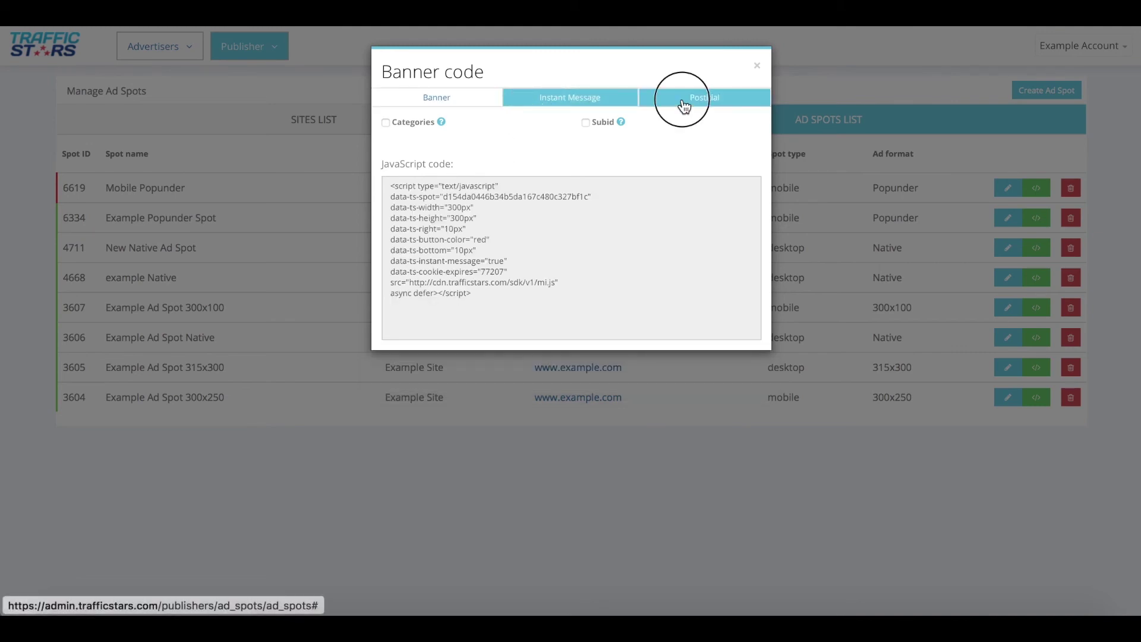
pyautogui.click(455, 101)
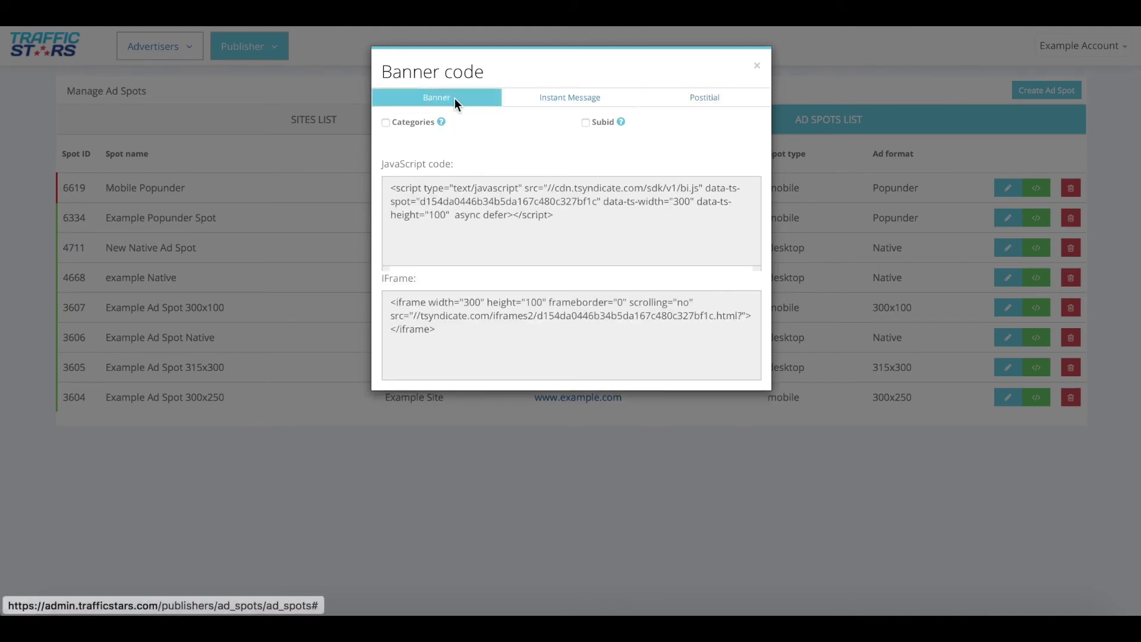
pyautogui.click(388, 186)
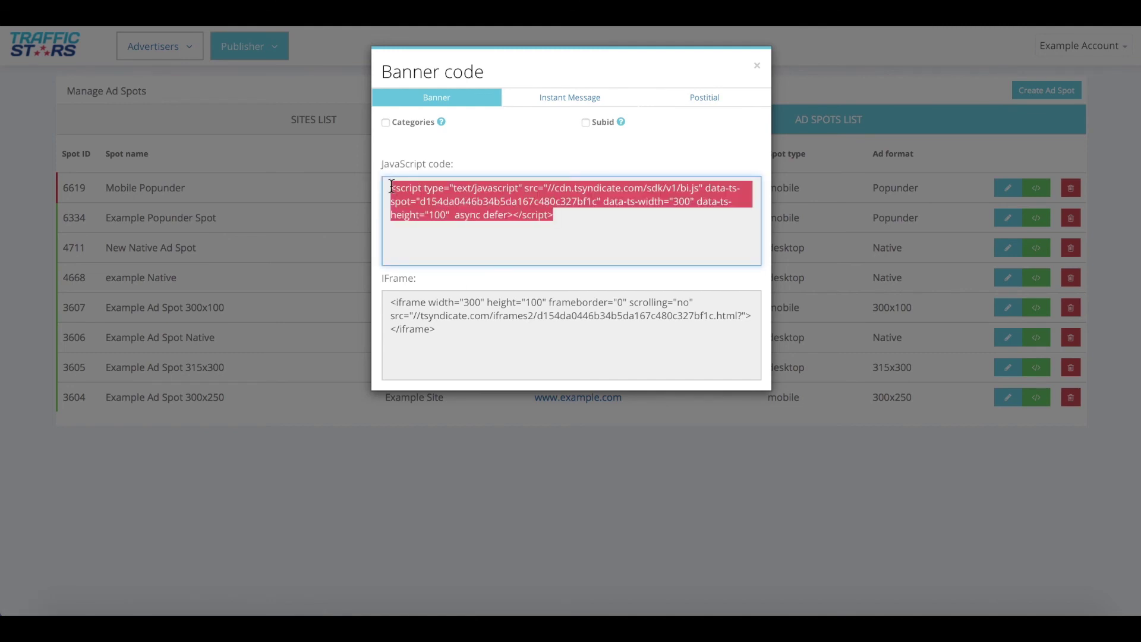
# Step: Close the code window and log out of the Example Account
pyautogui.click(757, 66)
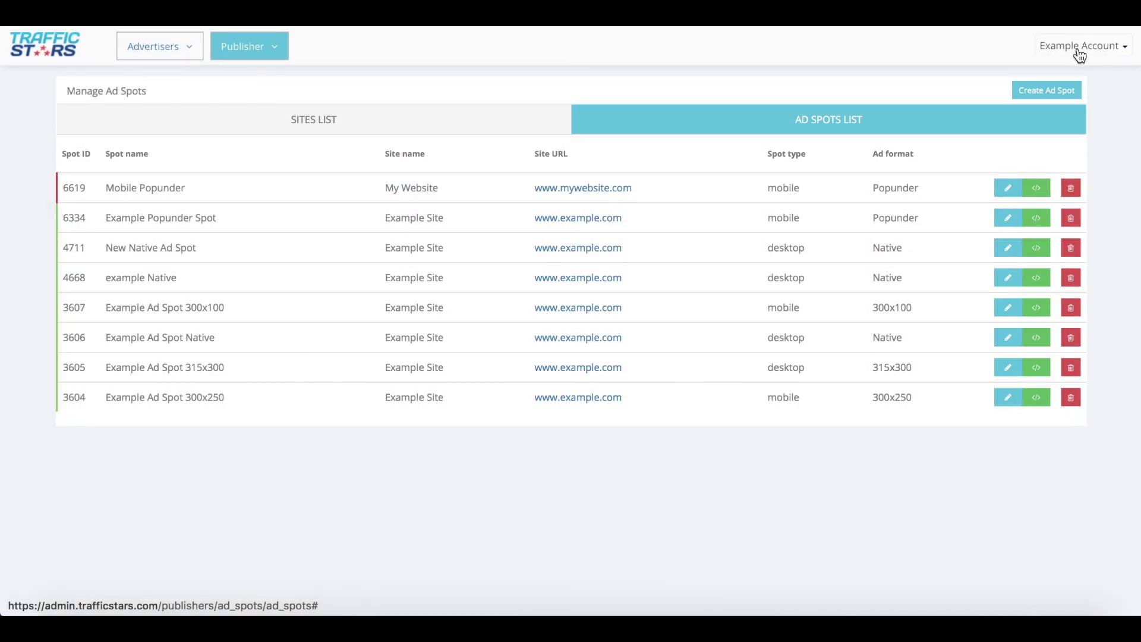
pyautogui.click(1079, 47)
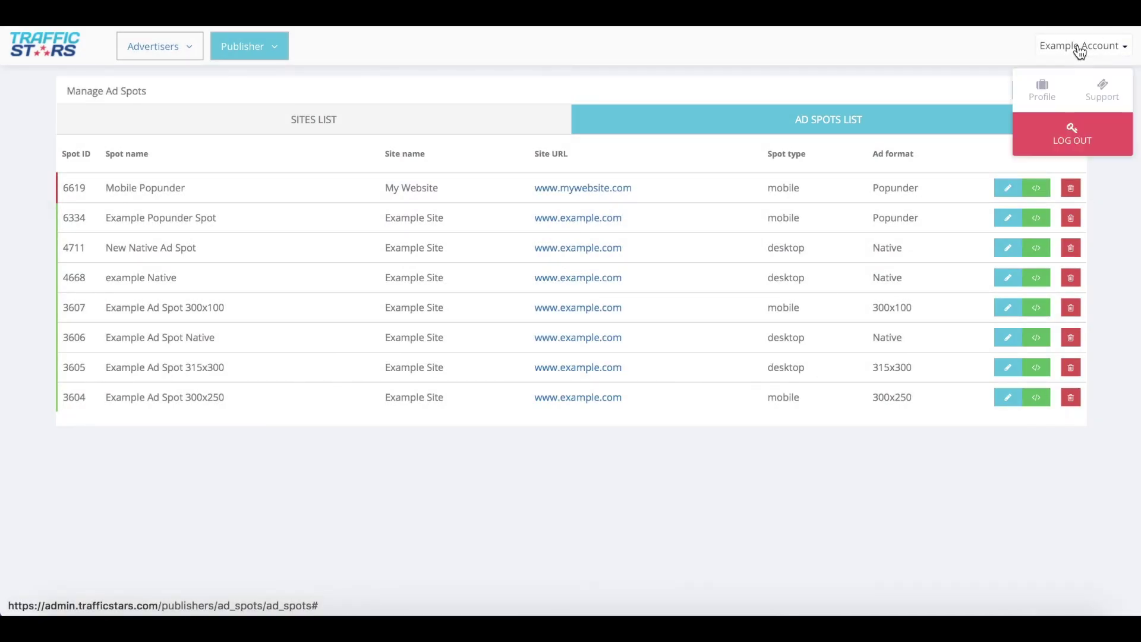
pyautogui.click(1091, 148)
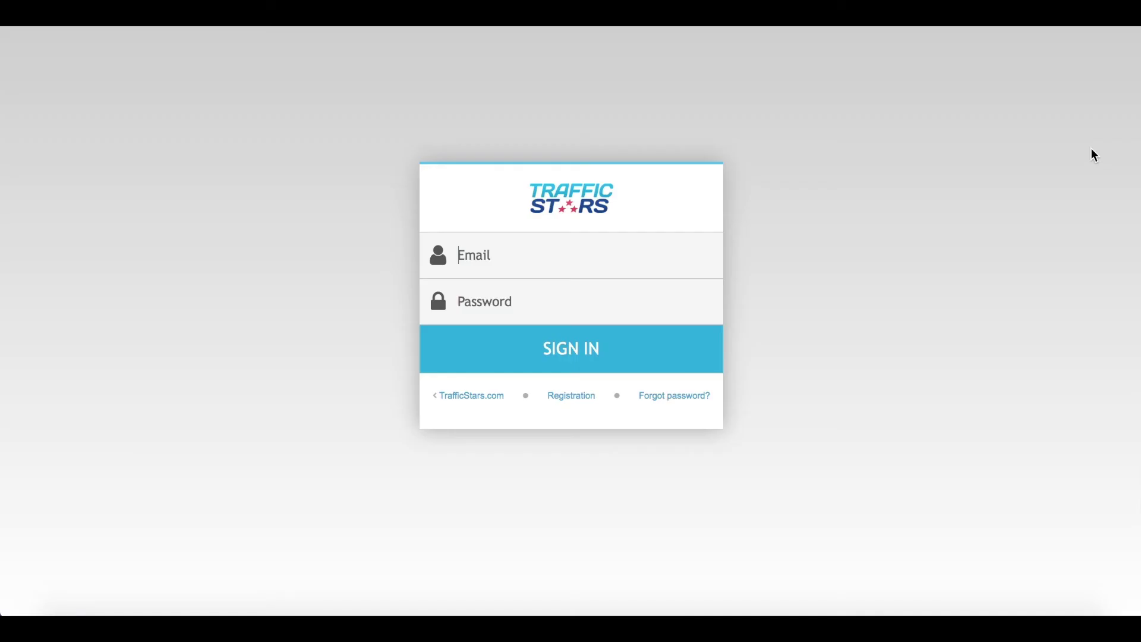